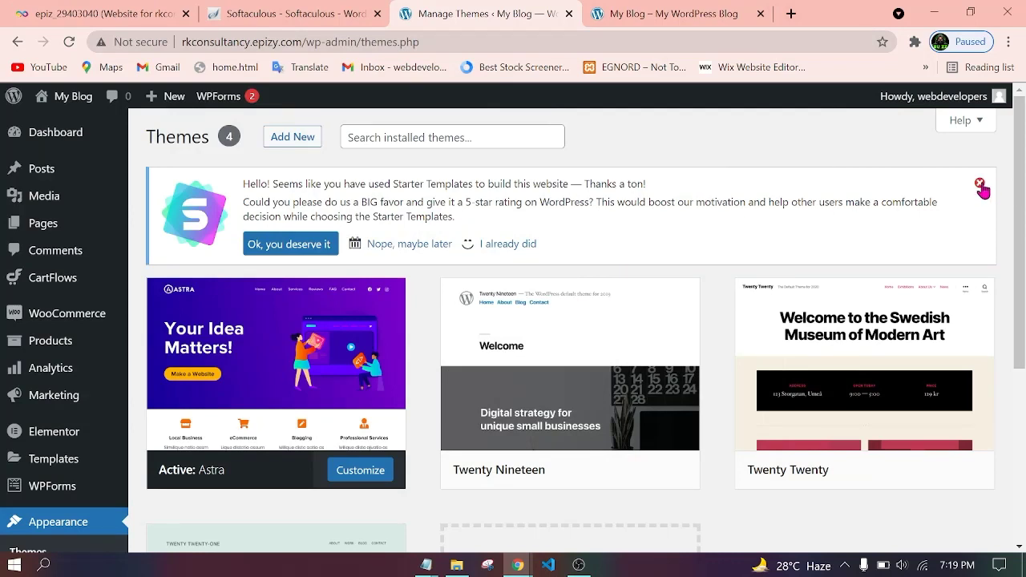
Step: Dismiss the Starter Templates rating notice on the Themes page
click(979, 183)
mouse_move(864, 365)
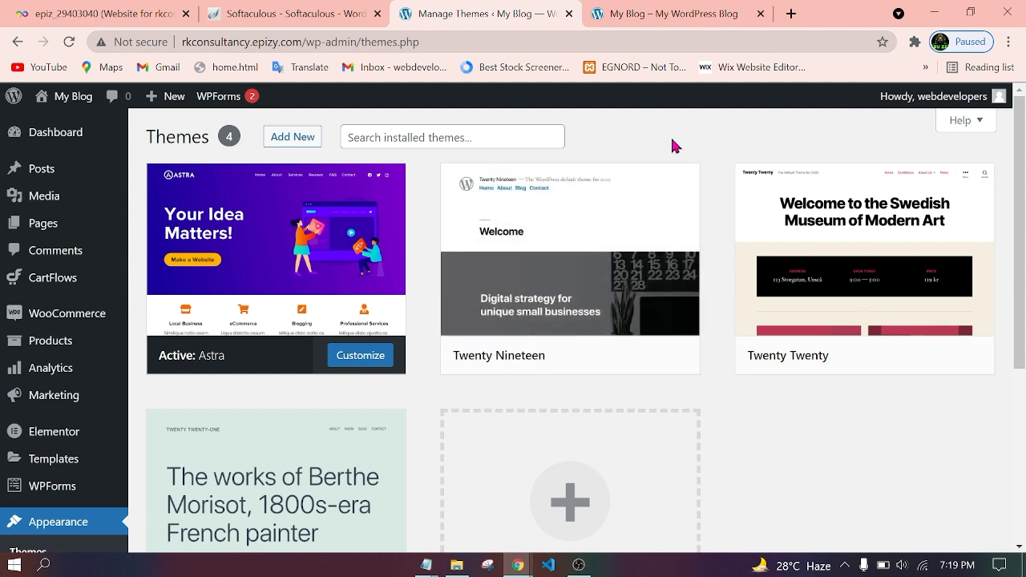
Step: Delete the Twenty Nineteen, Twenty Twenty and Twenty Twenty-One themes, confirming each deletion
mouse_move(570, 269)
click(576, 257)
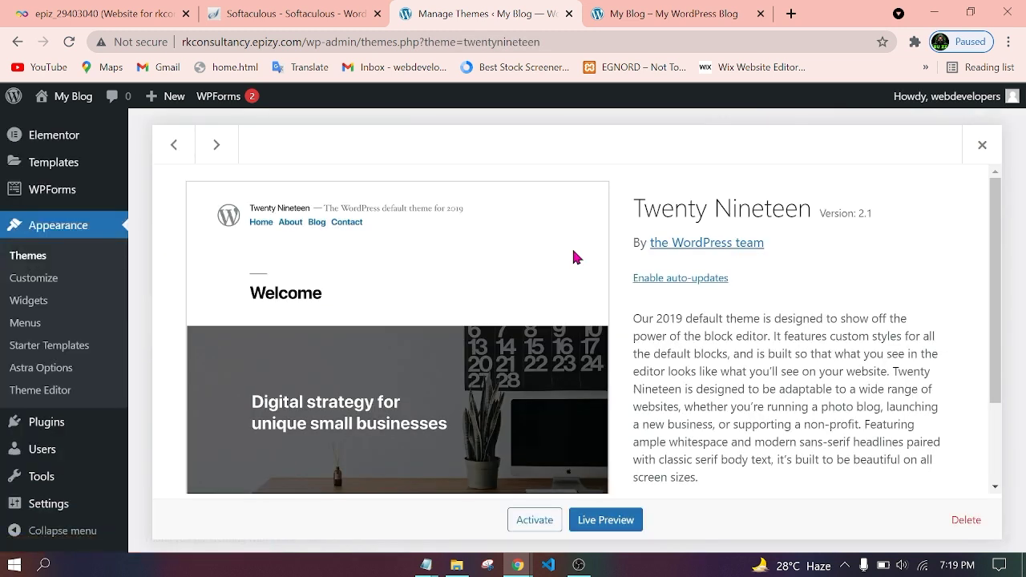
scroll(576, 257, down, 3)
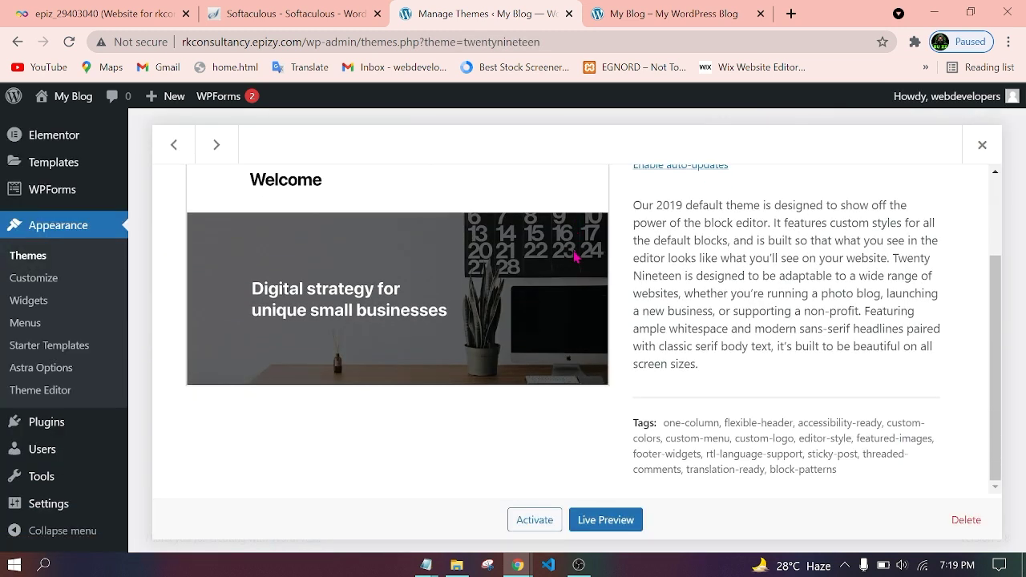
click(966, 519)
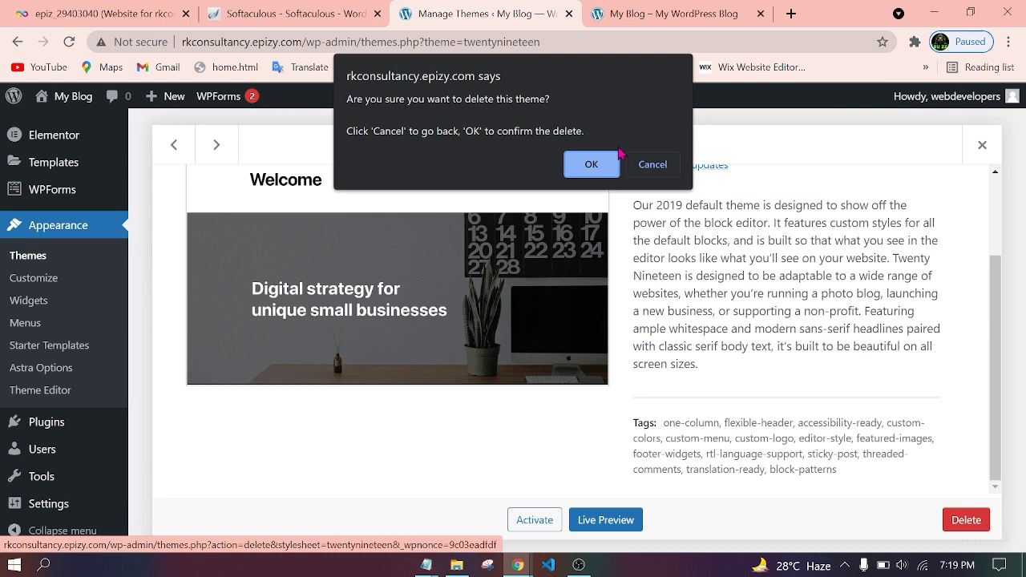
click(588, 165)
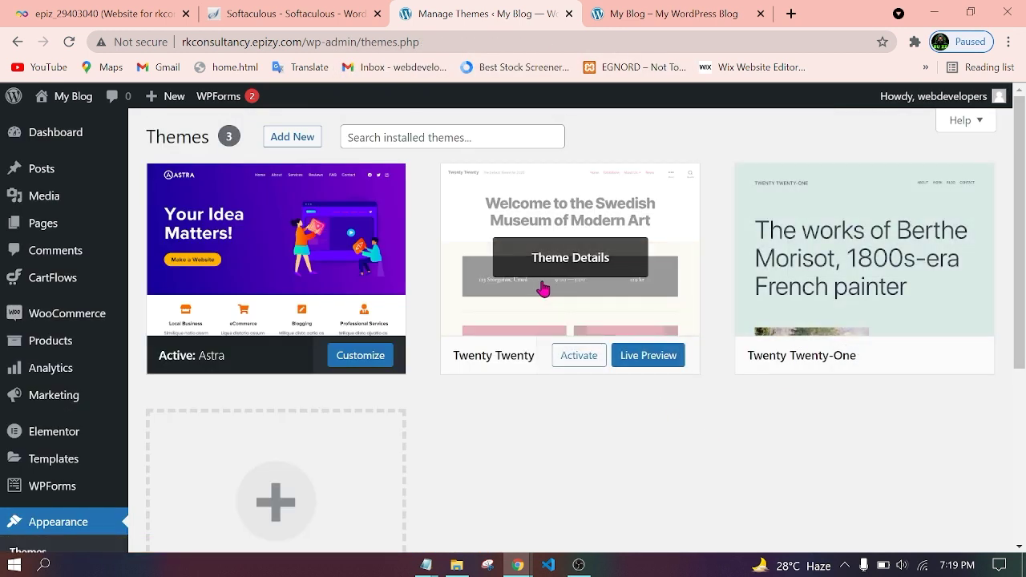
click(543, 288)
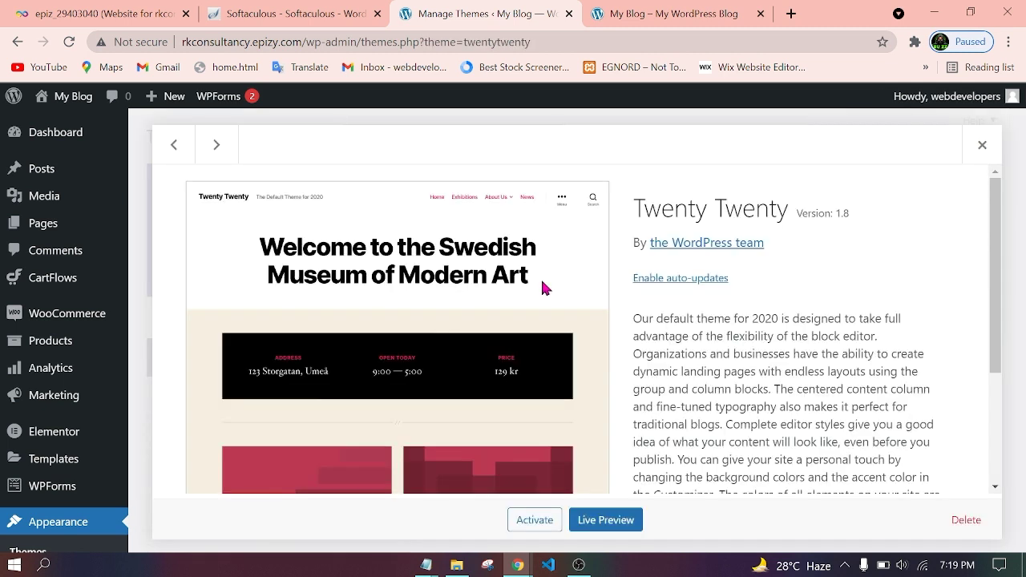
click(965, 520)
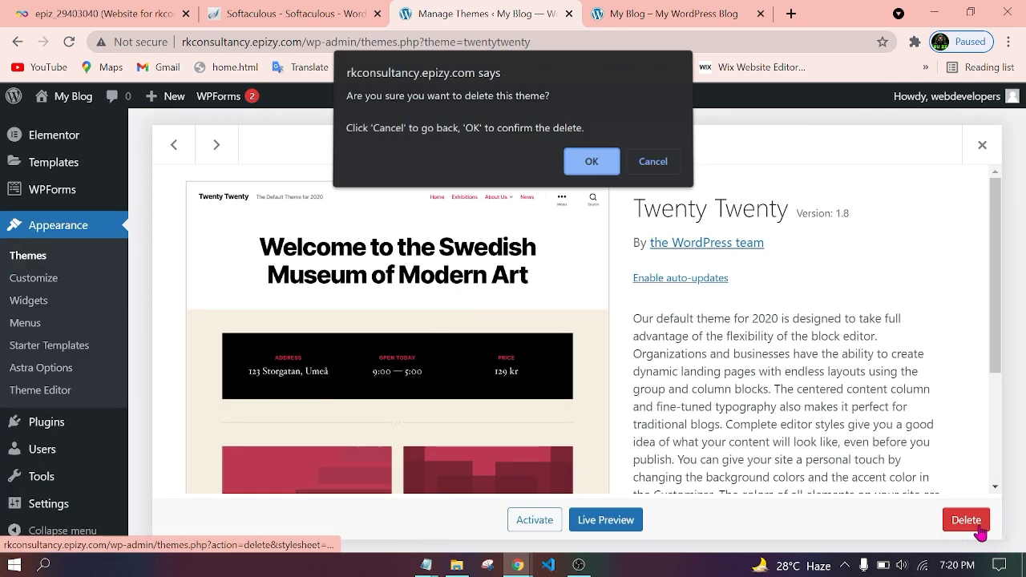
click(591, 162)
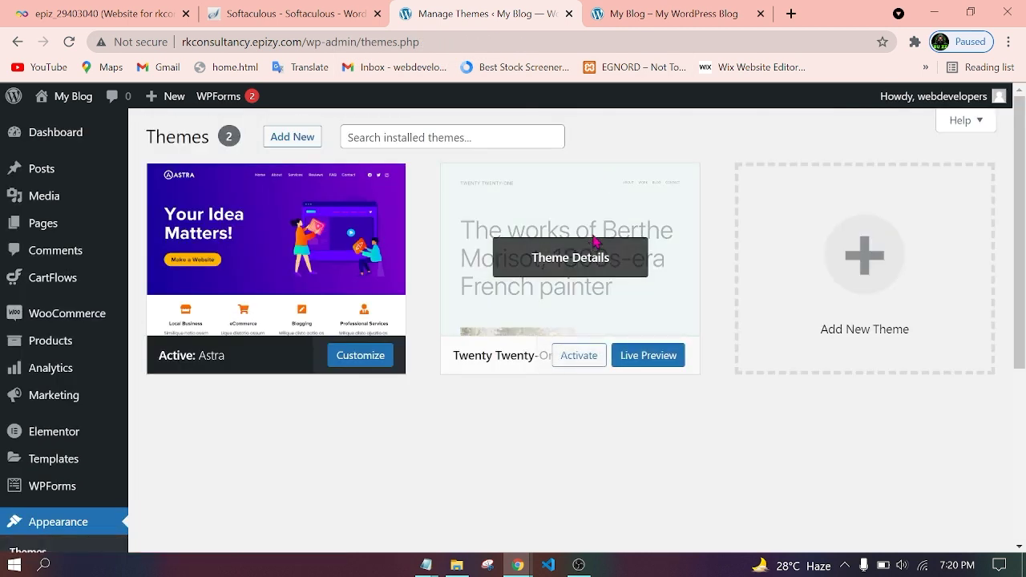
click(603, 233)
click(965, 520)
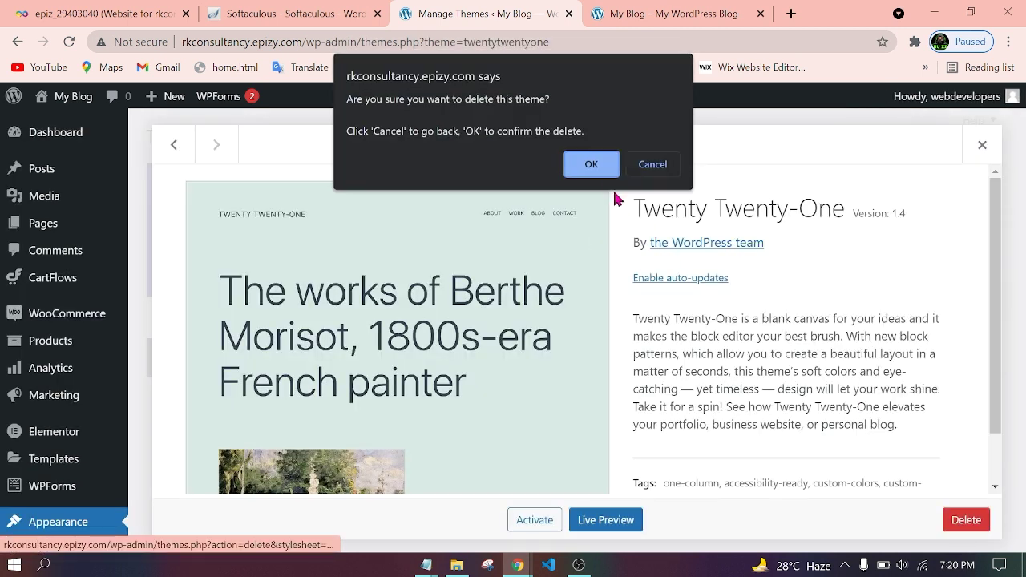
click(591, 161)
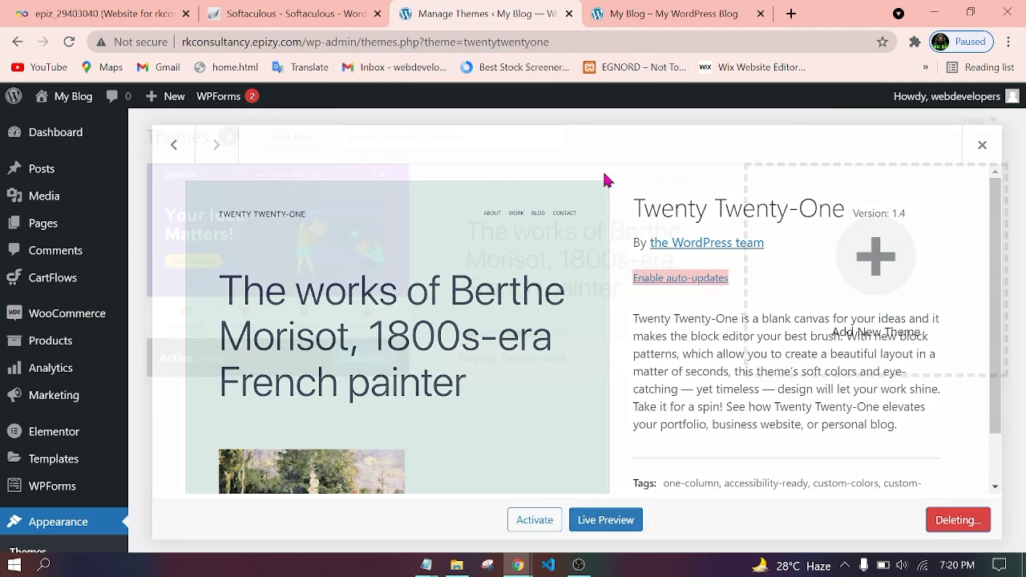
scroll(396, 368, up, 1)
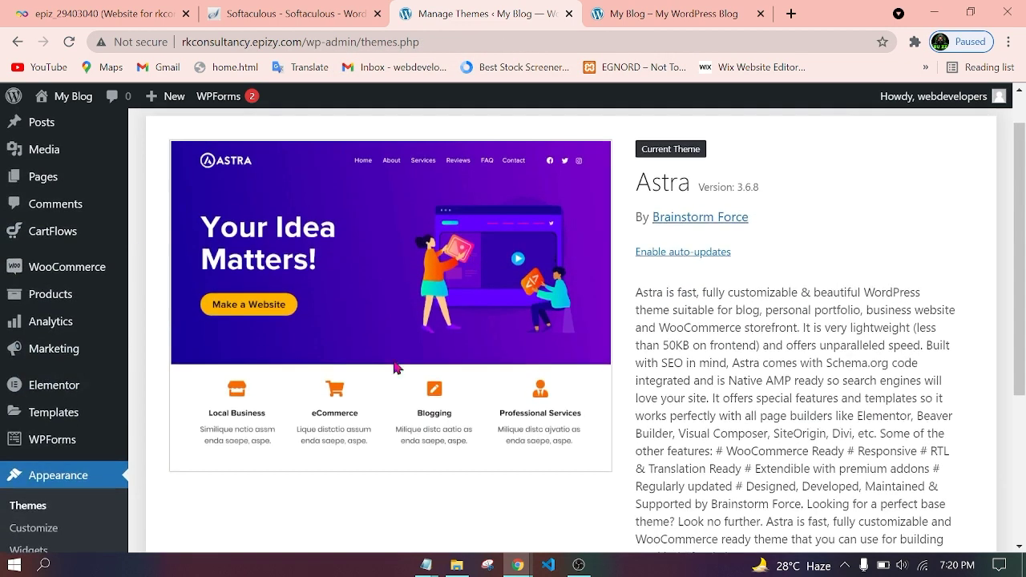